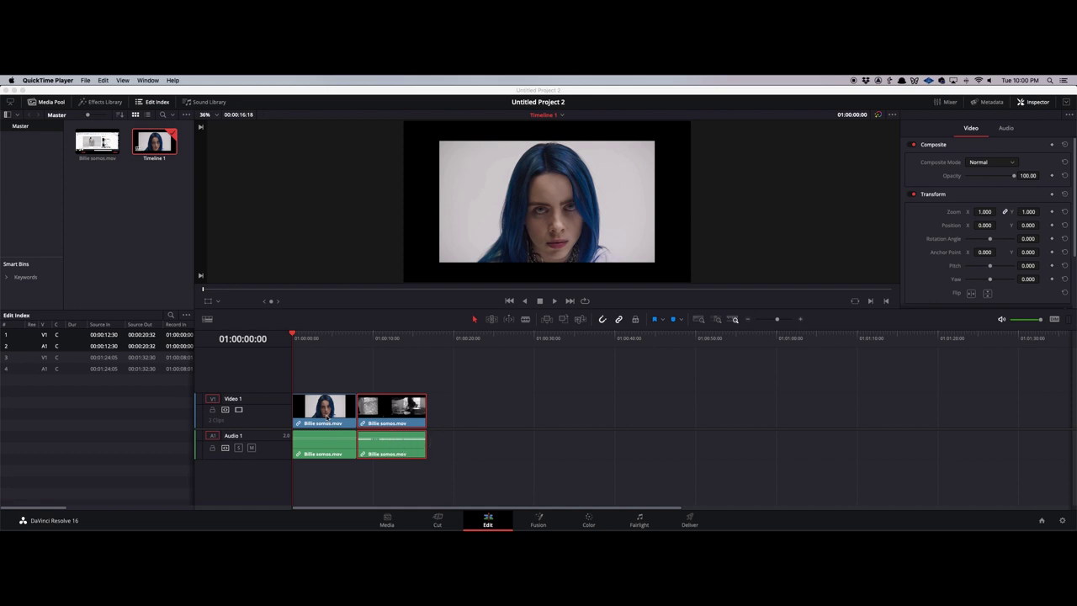
# - Mute the Audio 1 track and open the File menu
pyautogui.click(251, 447)
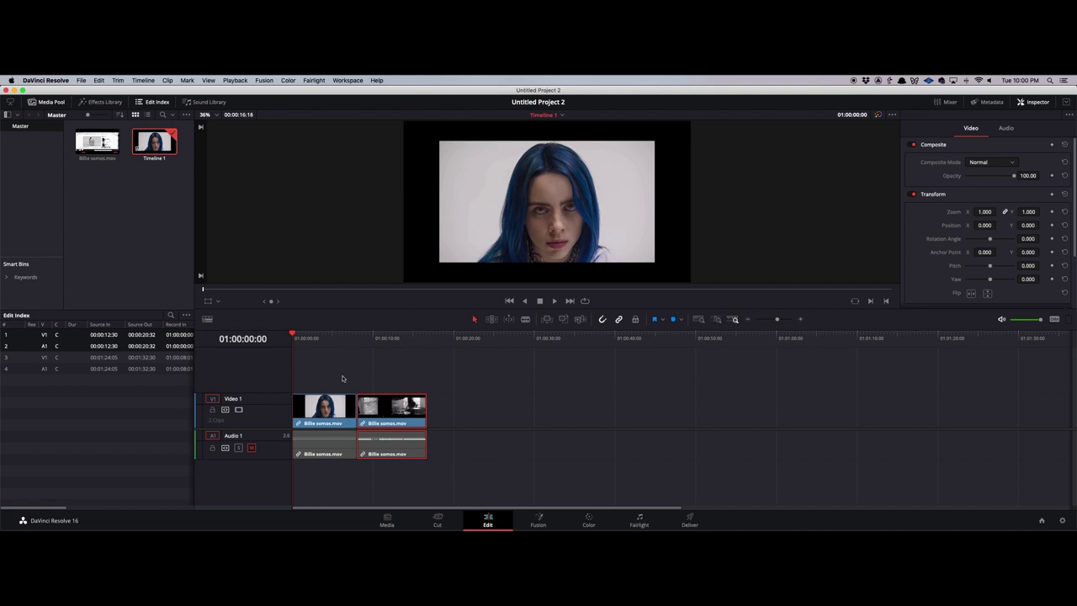
pyautogui.click(81, 80)
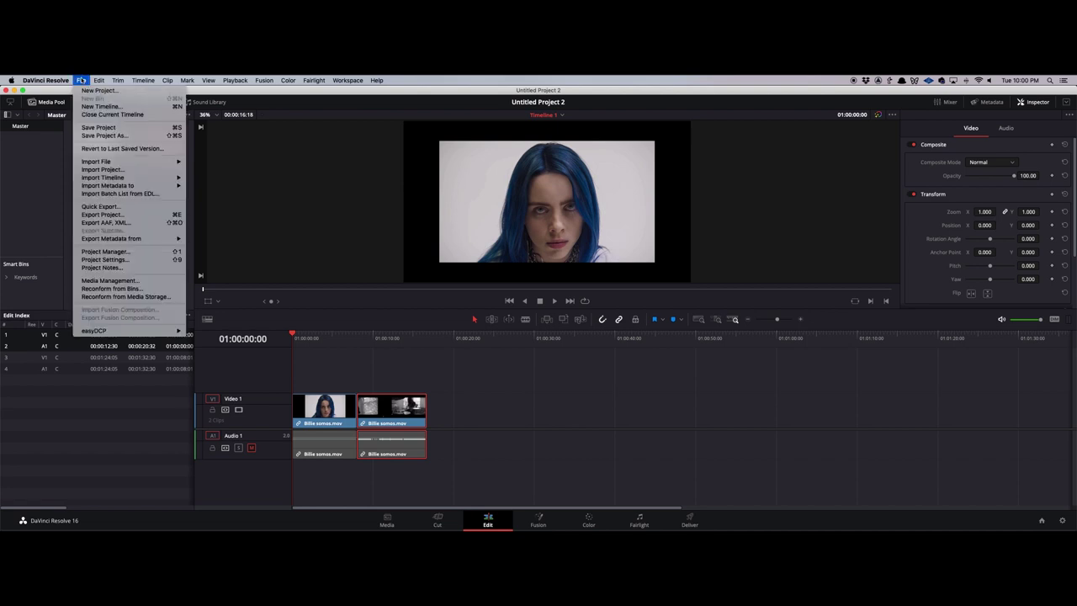
# - In Project Settings, set the timeline resolution to 1080 x 1920 and save
pyautogui.click(82, 80)
pyautogui.click(82, 80)
pyautogui.click(81, 80)
pyautogui.click(82, 80)
pyautogui.click(105, 259)
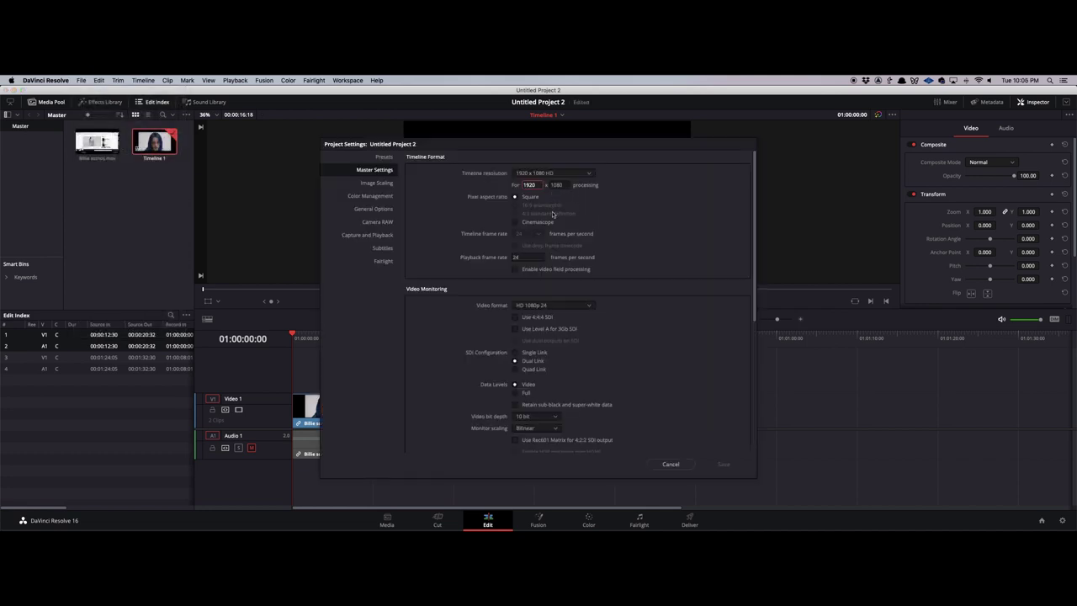
pyautogui.moveTo(540, 184); pyautogui.dragTo(513, 186)
pyautogui.write('108')
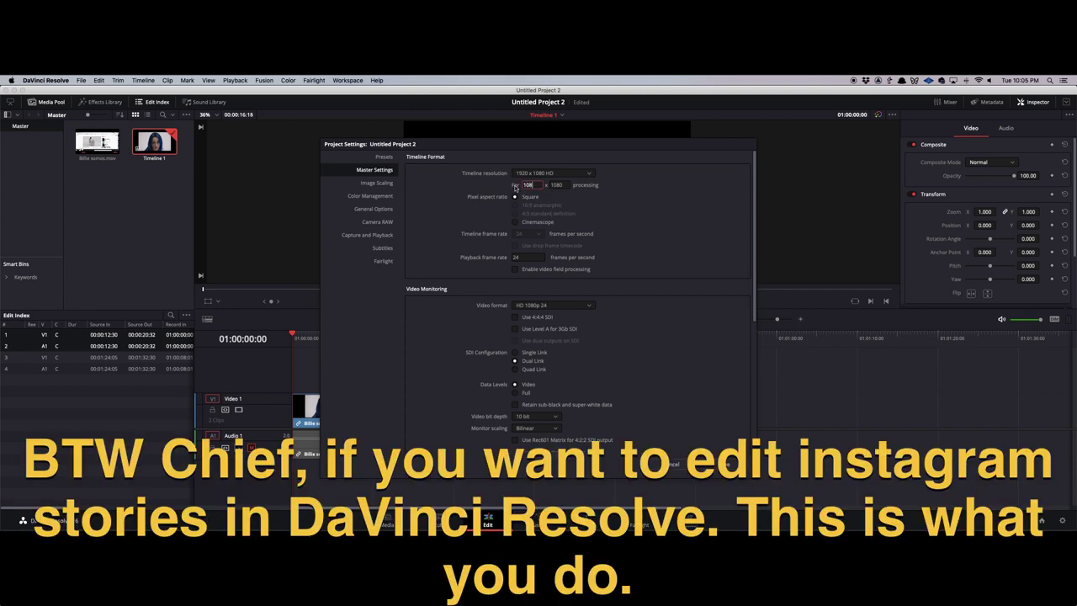
pyautogui.write('0')
pyautogui.press('Tab')
pyautogui.write('1920')
pyautogui.click(723, 465)
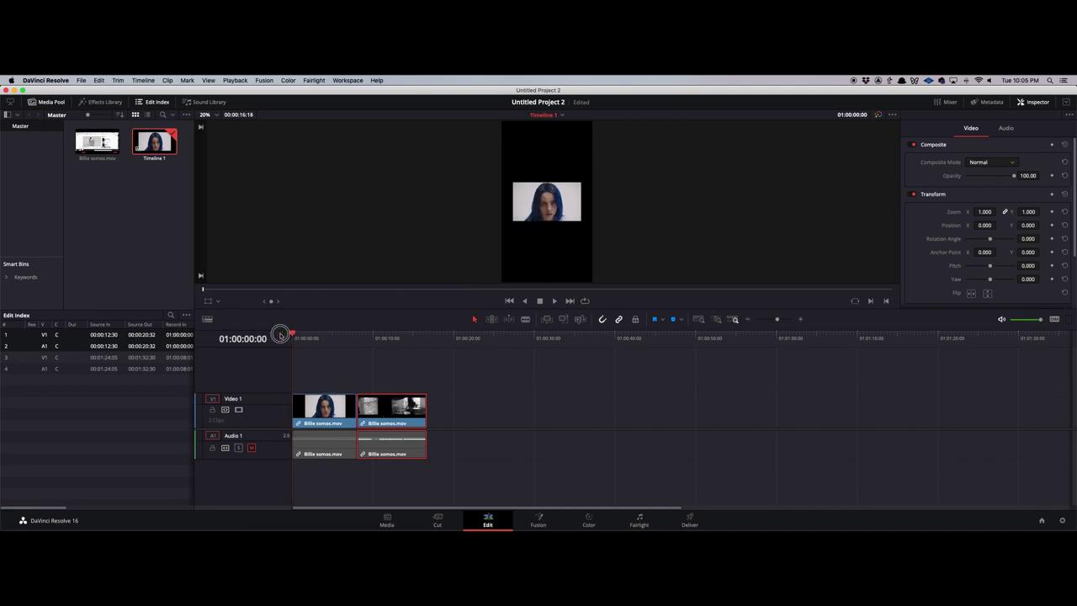
# - Raise the first clip's Inspector Zoom to 2.460 and play it back
pyautogui.moveTo(289, 338)
pyautogui.mouseDown()
pyautogui.moveTo(395, 336)
pyautogui.moveTo(293, 334)
pyautogui.mouseUp()
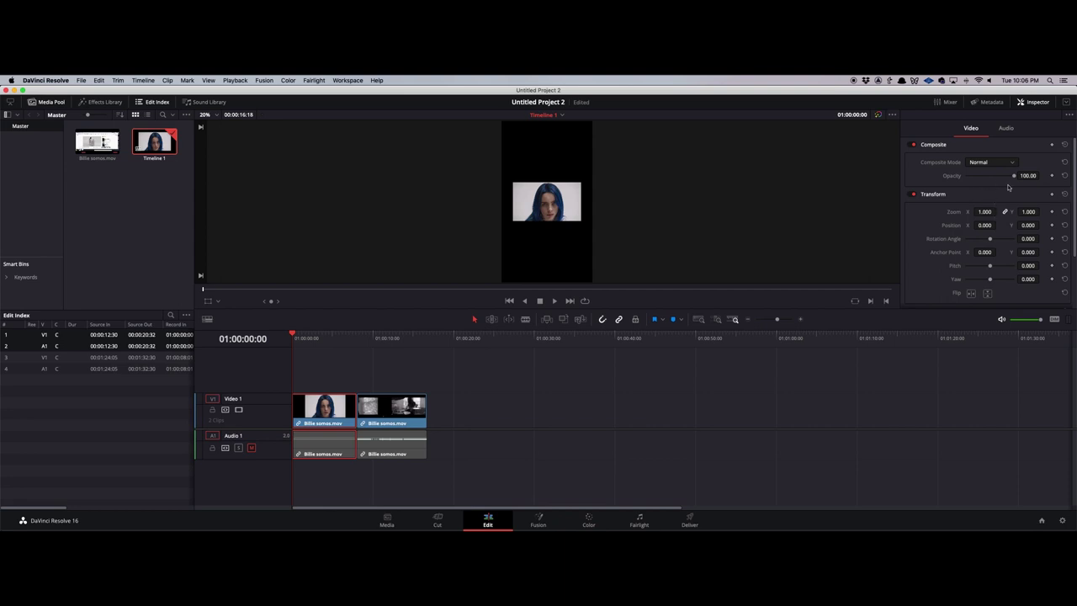
pyautogui.moveTo(984, 211); pyautogui.dragTo(1048, 206)
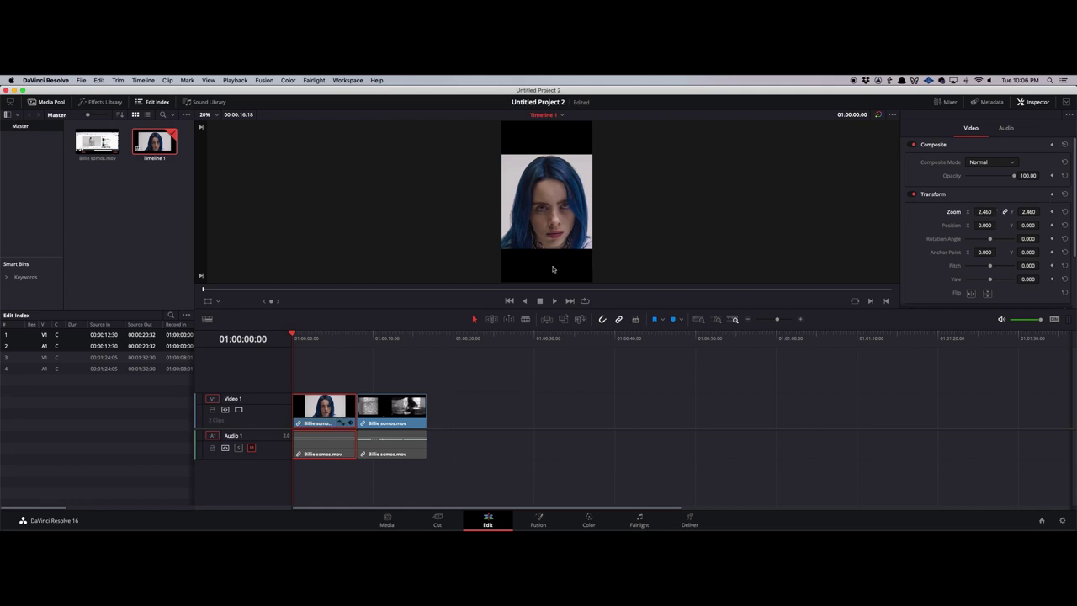
pyautogui.scroll(-1, 550, 255)
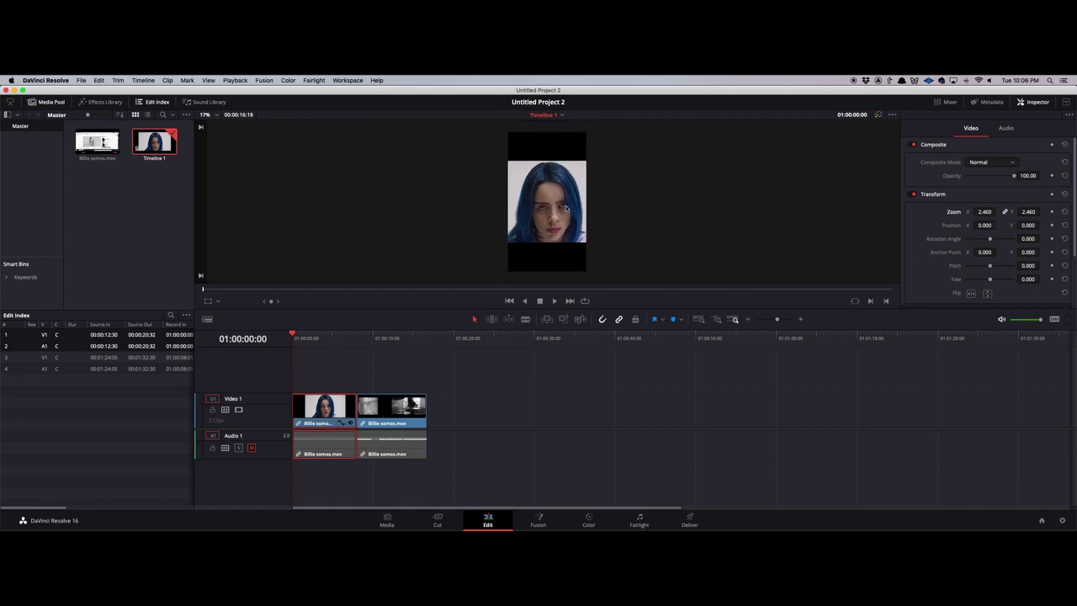
pyautogui.press('space')
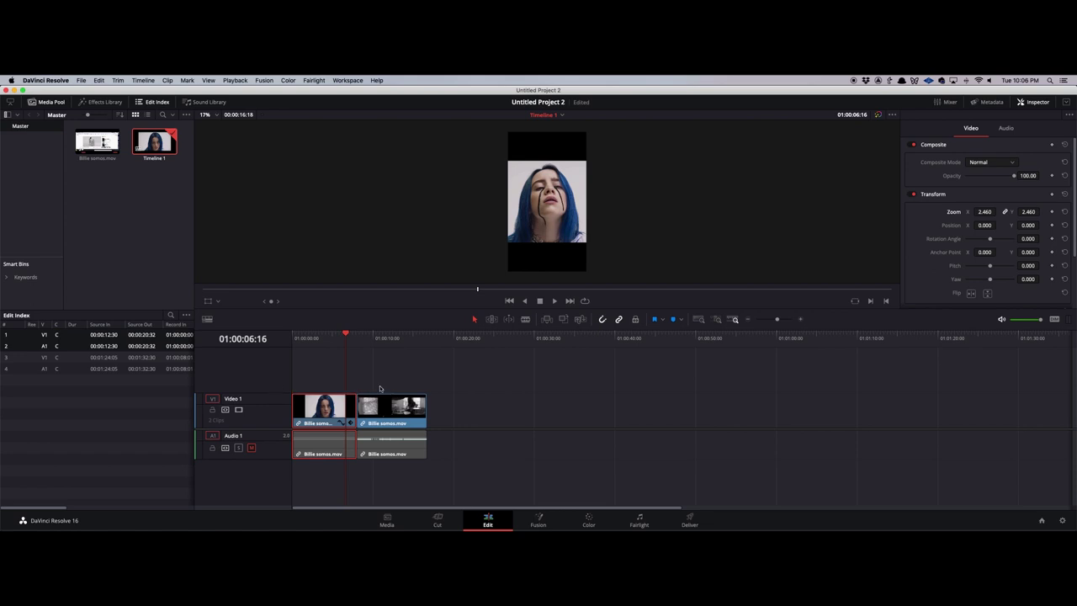
# - Apply ResolveFX Stylize's Blanking Fill to the first clip and preview the result
pyautogui.click(105, 102)
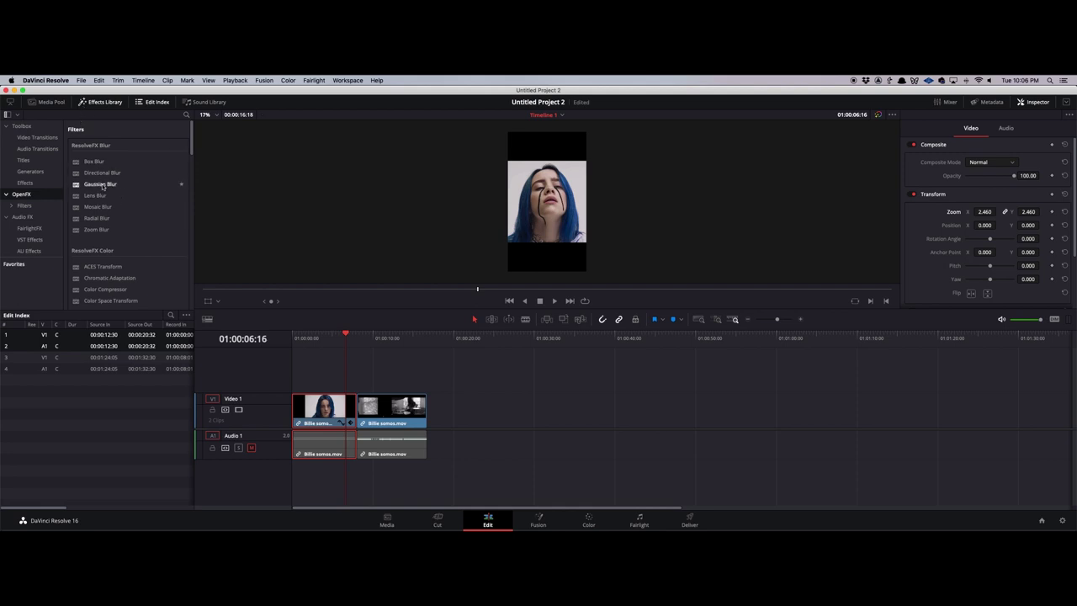
pyautogui.scroll(-10, 105, 181)
pyautogui.doubleClick(97, 230)
pyautogui.click(287, 336)
pyautogui.press('space')
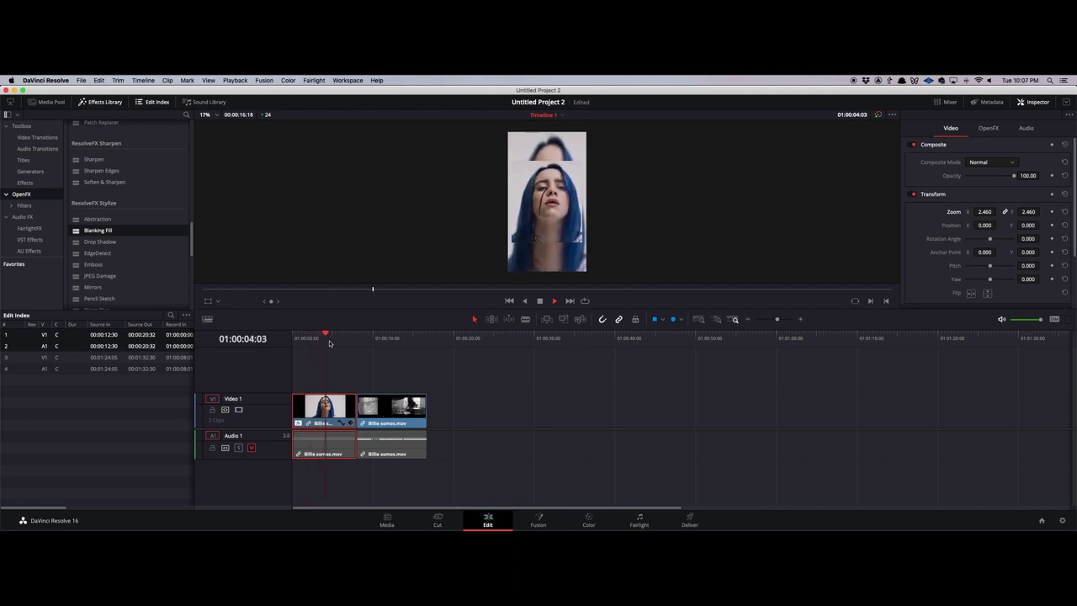
pyautogui.click(358, 337)
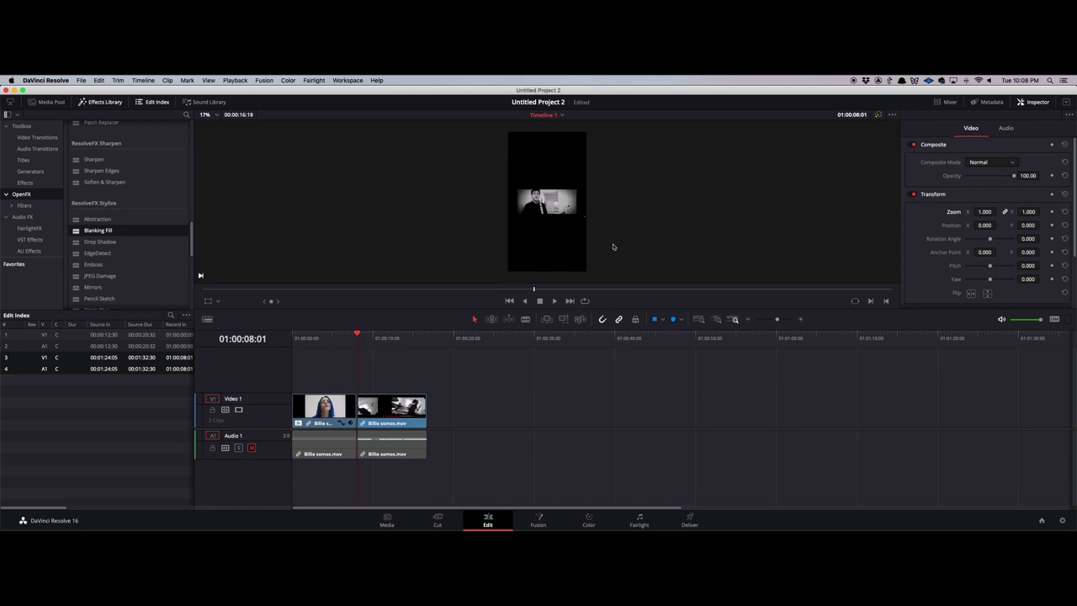
# - Raise the second clip's Inspector Zoom to about 2.55 and play it back
pyautogui.press('space')
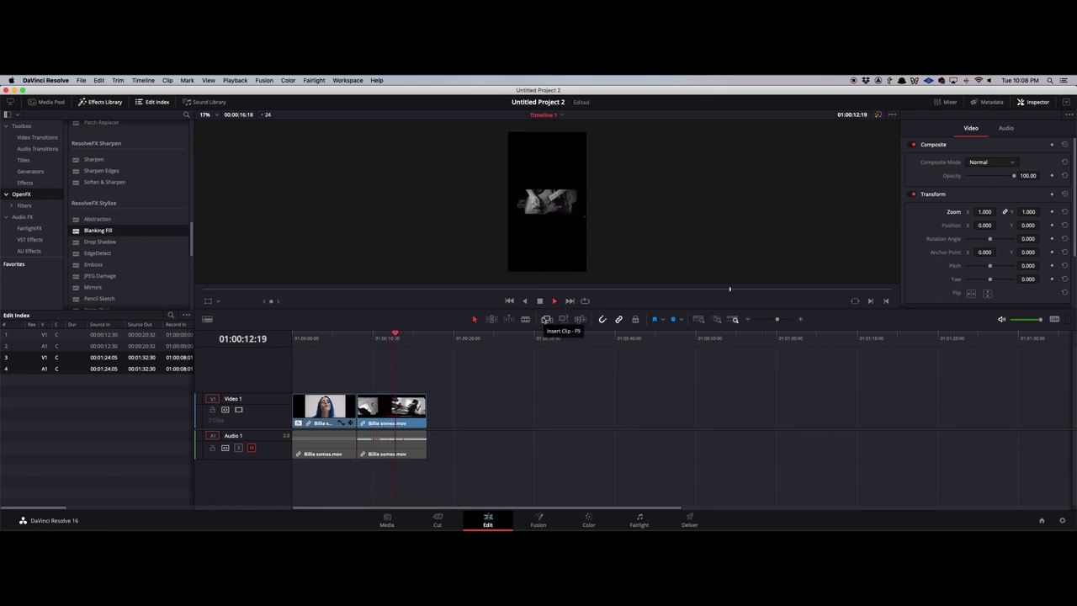
pyautogui.click(361, 336)
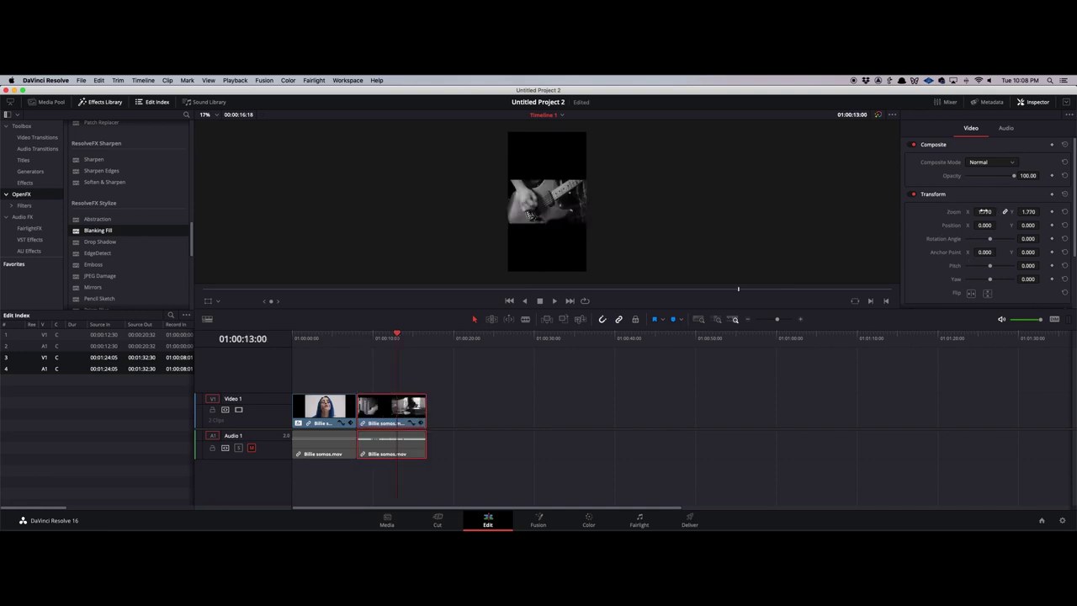
pyautogui.moveTo(984, 211); pyautogui.dragTo(1016, 211)
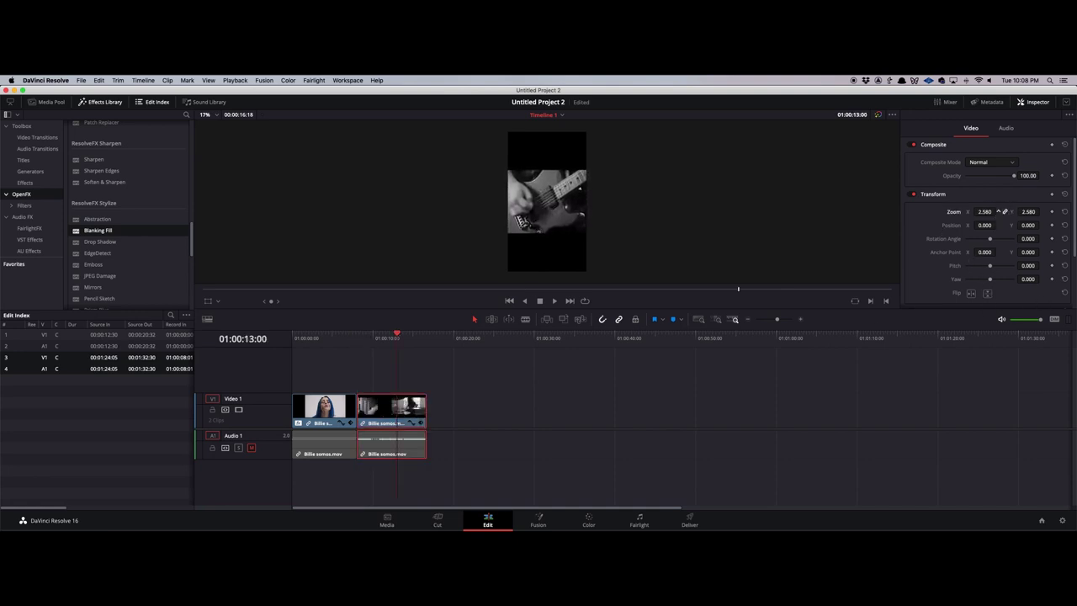
pyautogui.click(358, 335)
pyautogui.press('space')
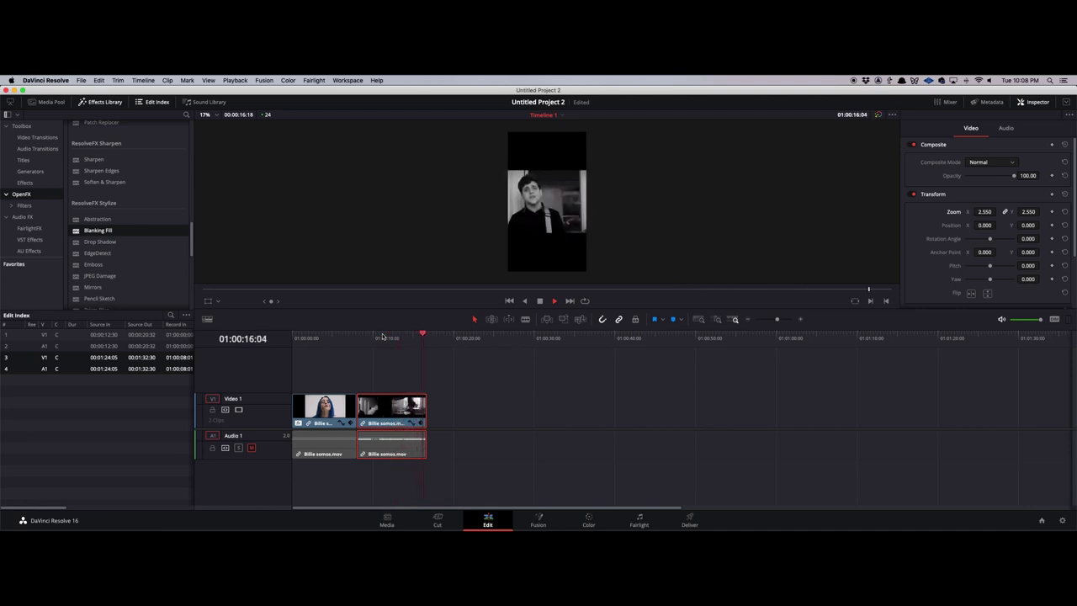
# - Save the project with Cmd+S and replay the timeline to check it
pyautogui.press('super+s')
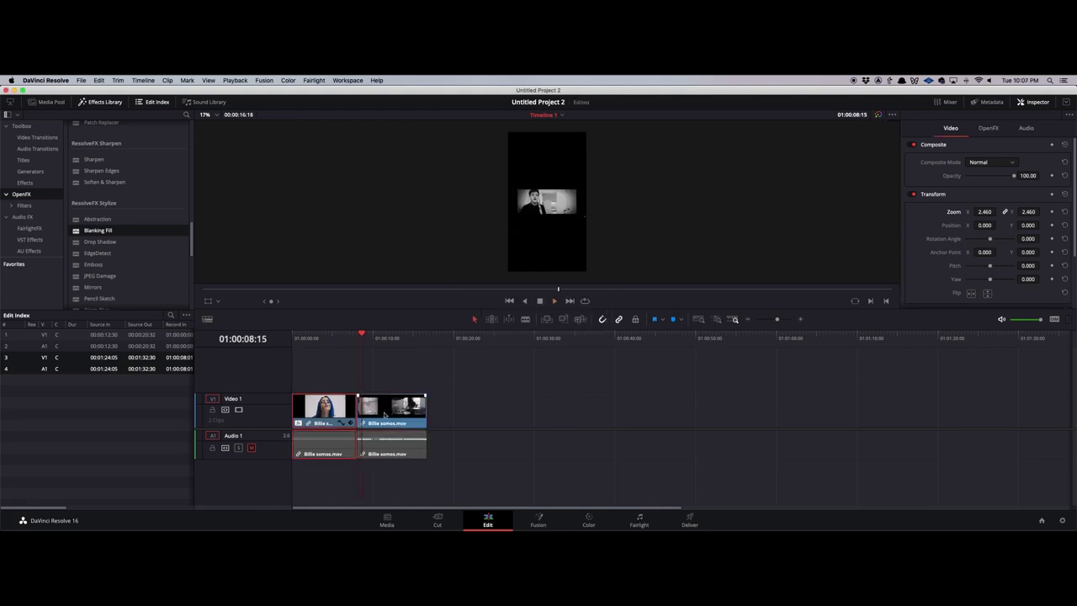
pyautogui.press('space')
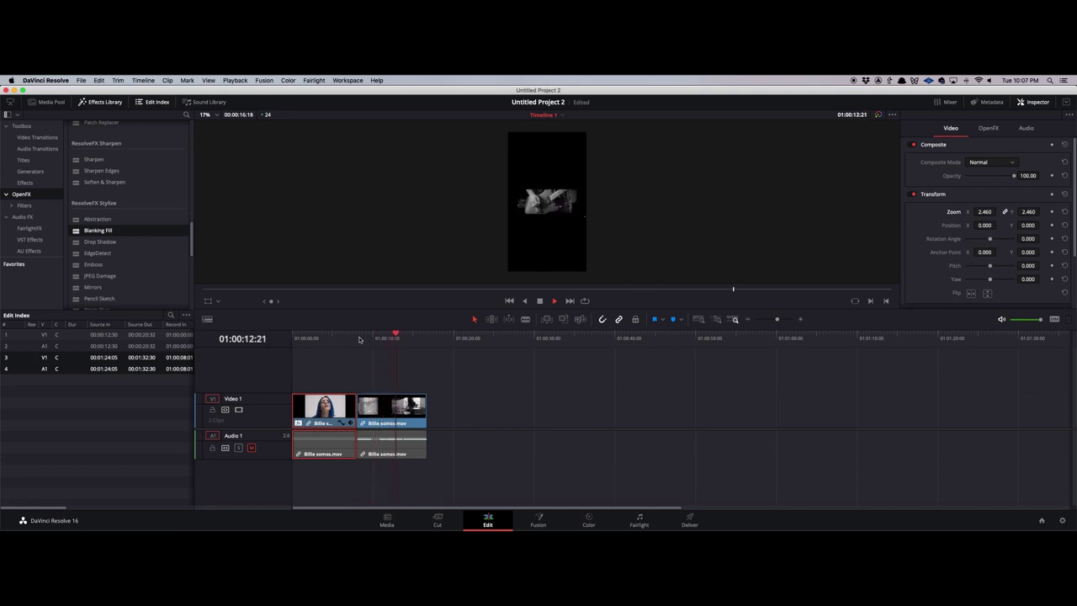
pyautogui.press('End')
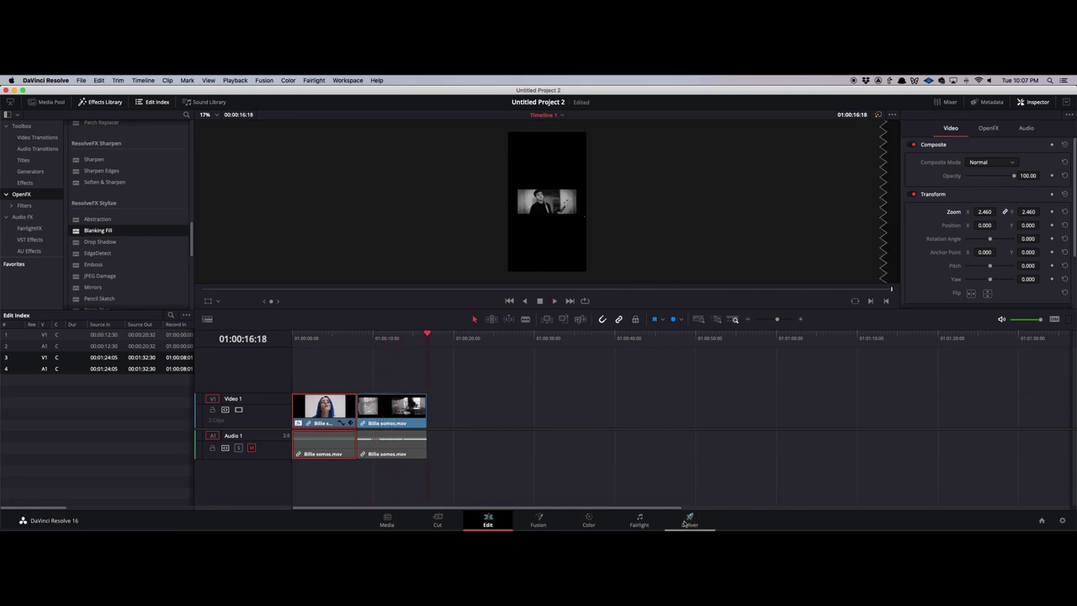
# - On the Deliver page, name the output file 'Canvas for new song'
pyautogui.click(711, 525)
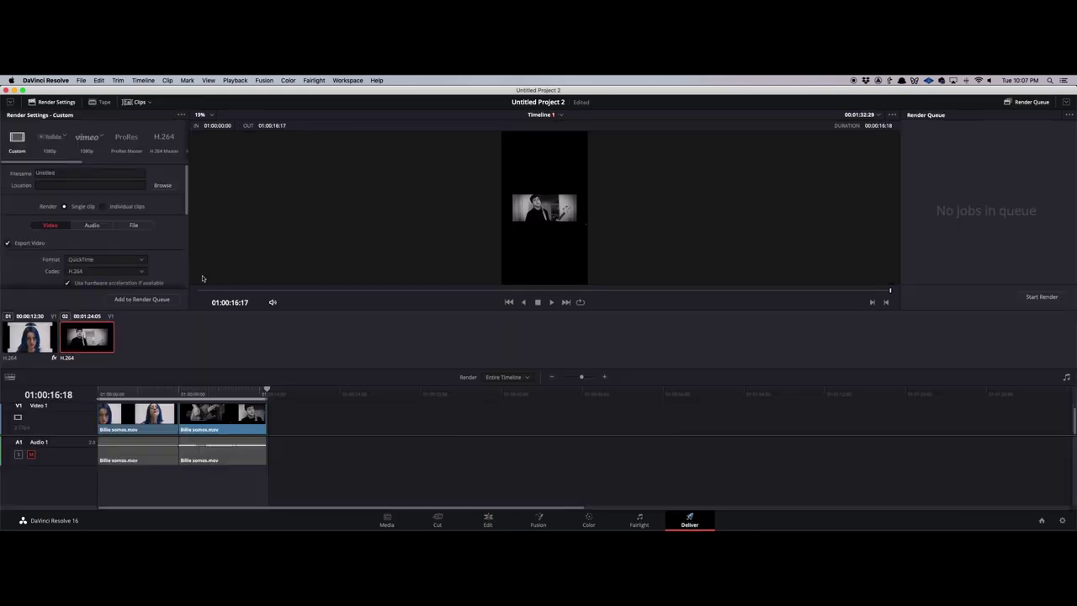
pyautogui.click(60, 173)
pyautogui.doubleClick(60, 170)
pyautogui.write('Canvas for new song')
pyautogui.press('Return')
# - Save the render to Work SSD in MP4 format and add it to the Render Queue
pyautogui.click(173, 188)
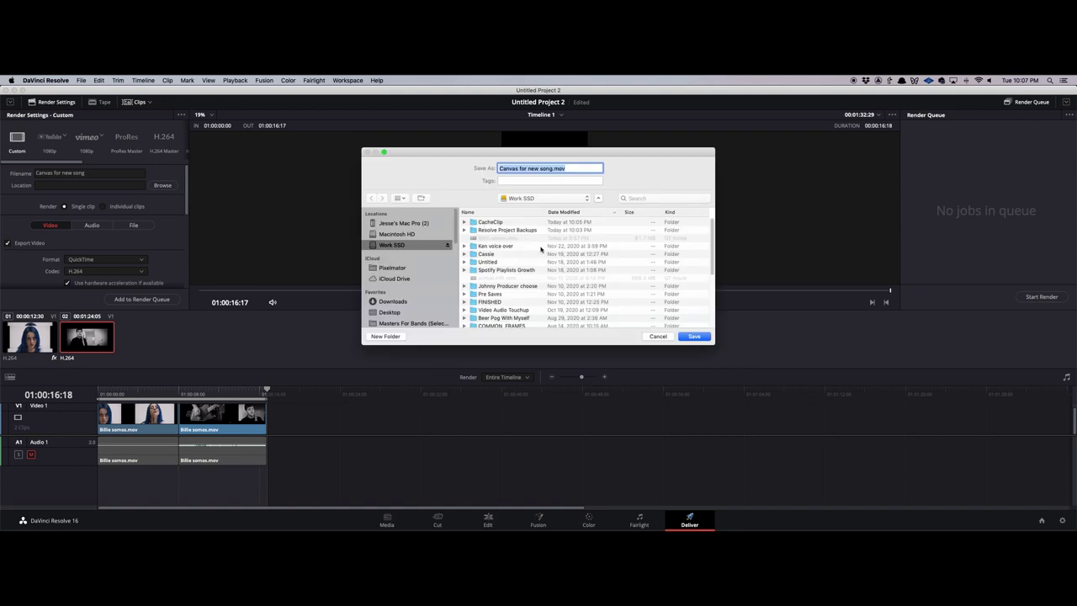
pyautogui.click(694, 336)
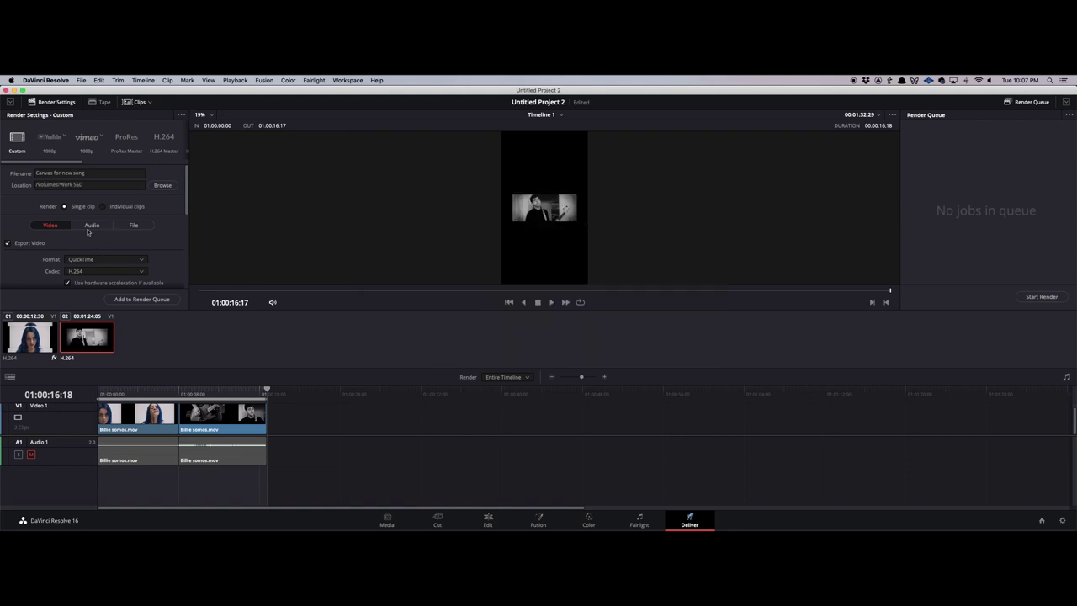
pyautogui.click(90, 260)
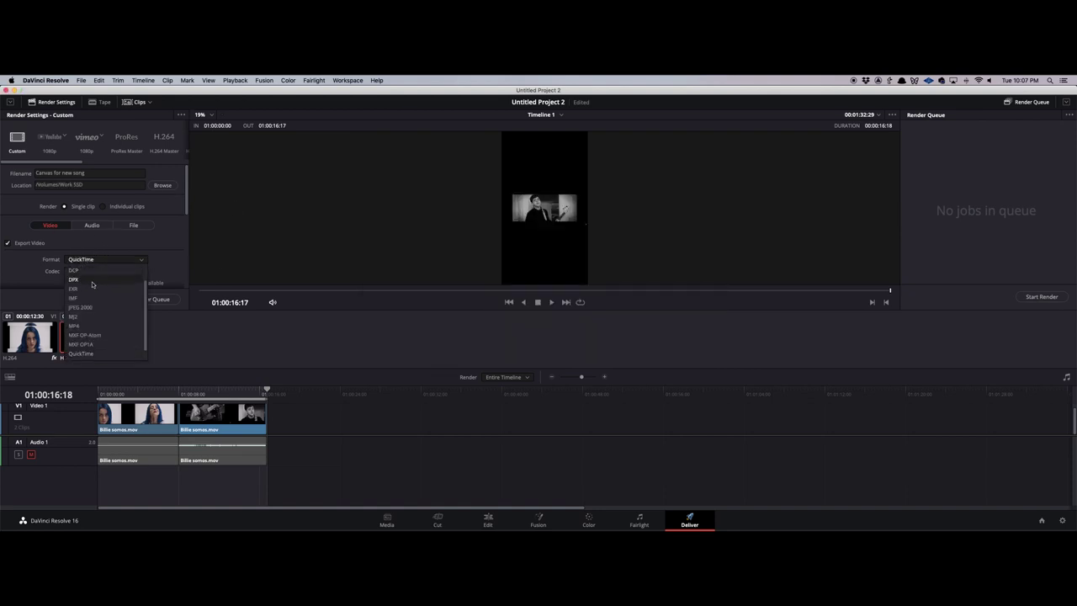
pyautogui.click(90, 326)
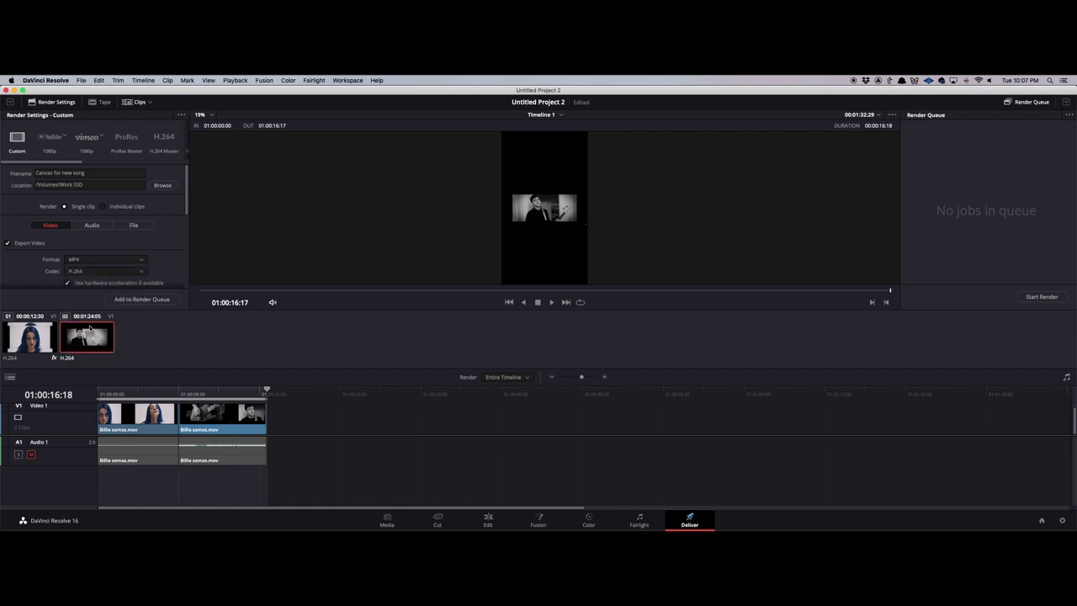
pyautogui.click(136, 299)
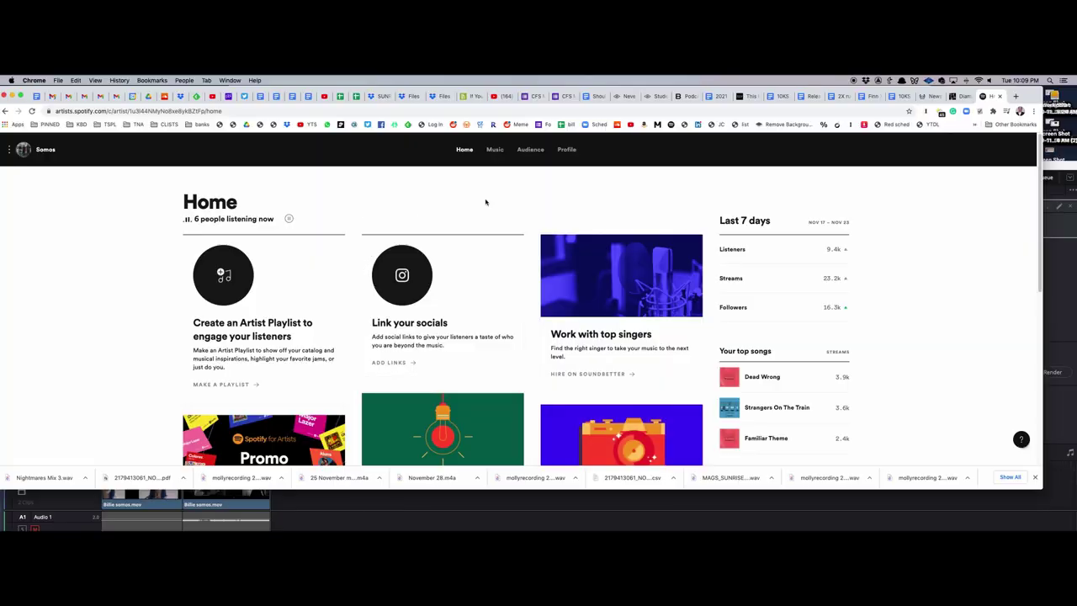
# - Start adding a Canvas to Dead Wrong and drag in the 'Canvas for new song' video
pyautogui.click(492, 151)
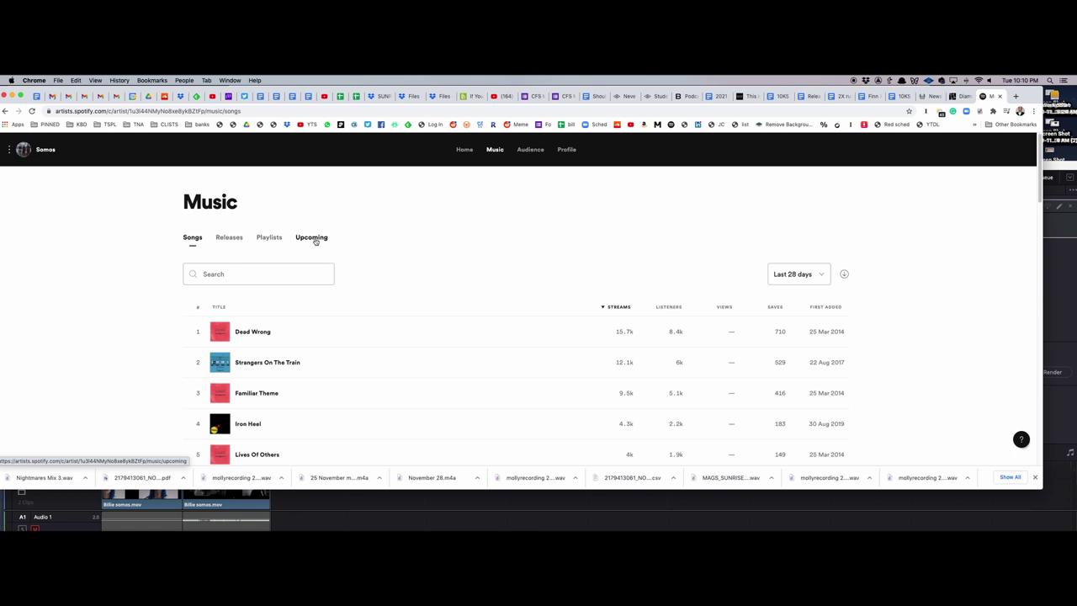
pyautogui.click(272, 336)
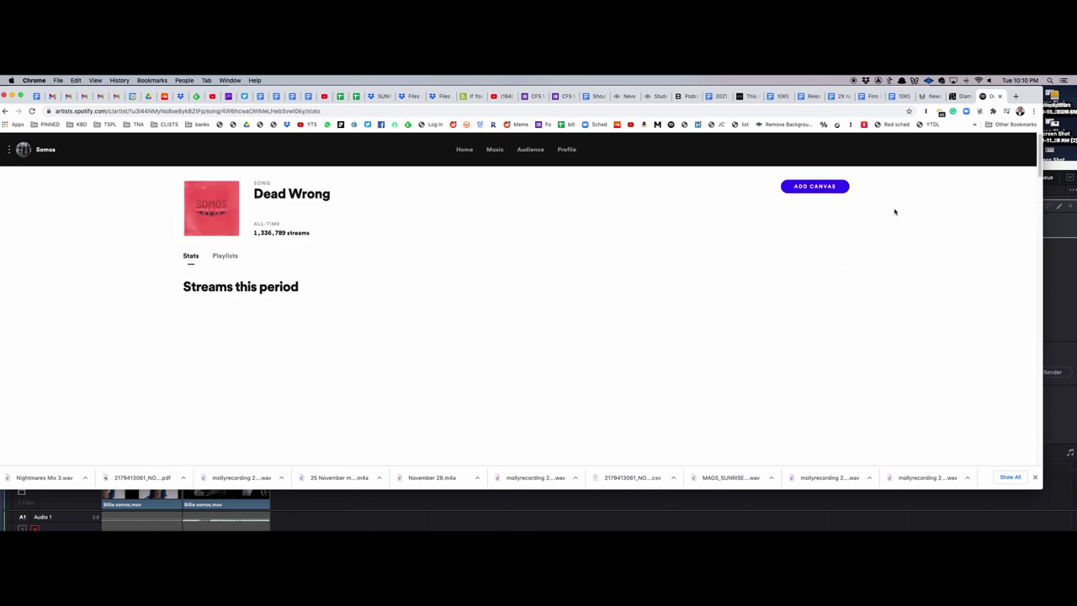
pyautogui.click(815, 187)
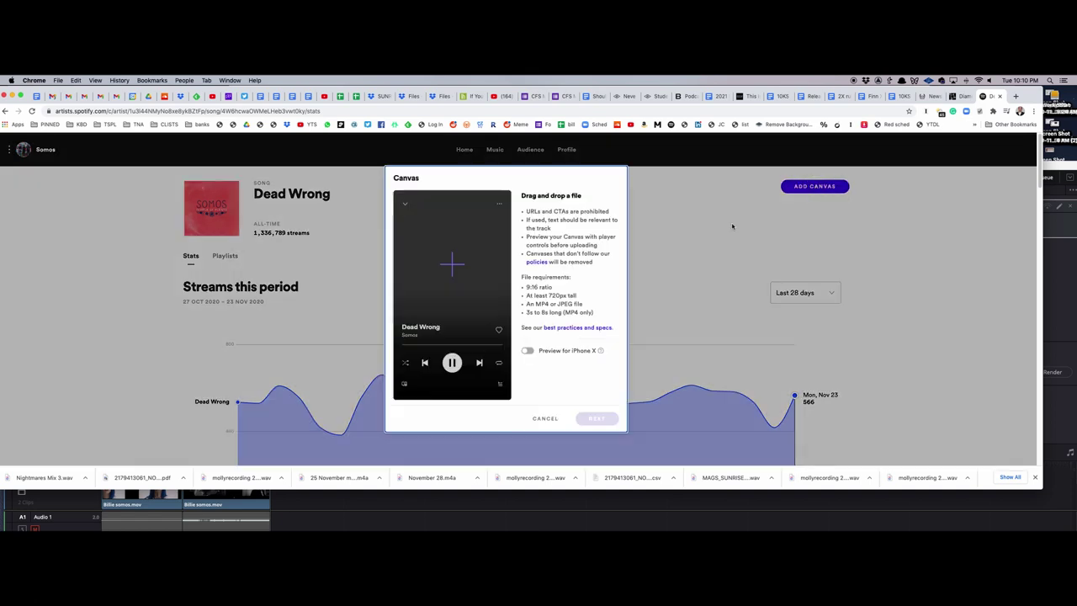
pyautogui.press('super+Tab')
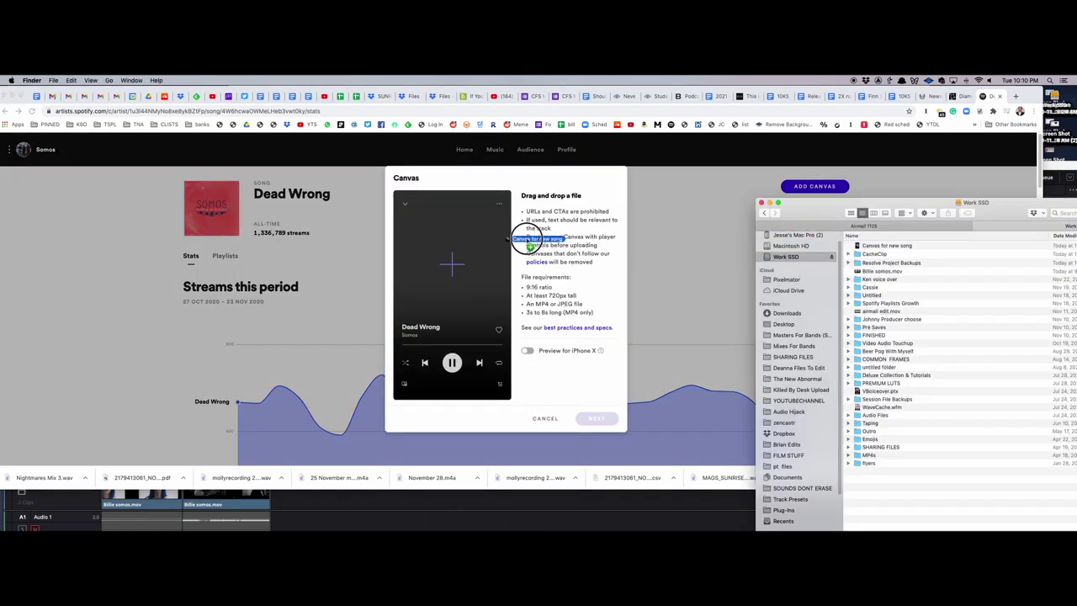
pyautogui.moveTo(517, 240); pyautogui.dragTo(1055, 275)
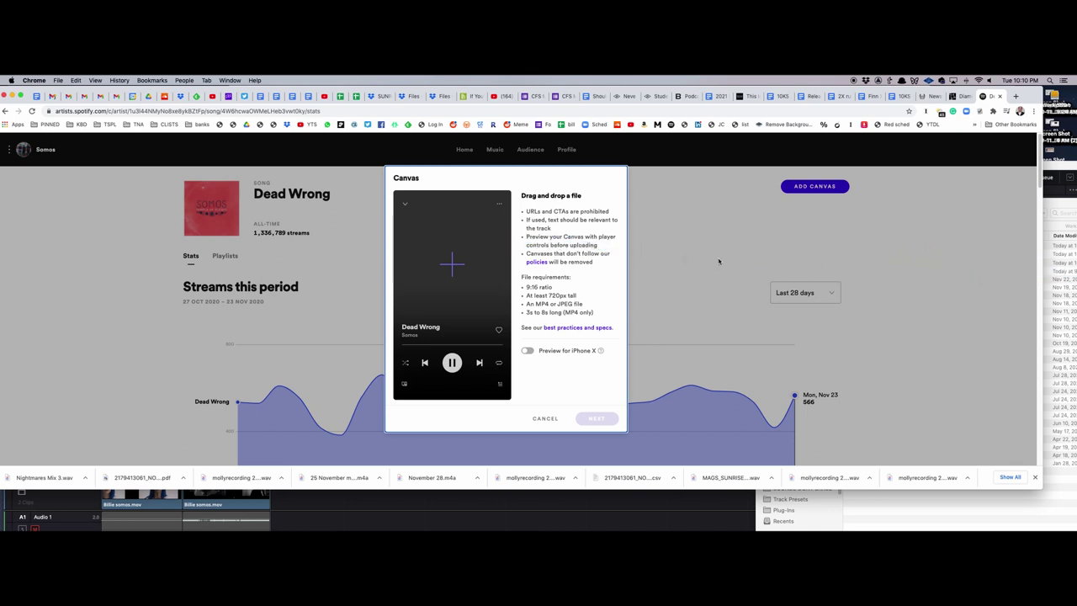